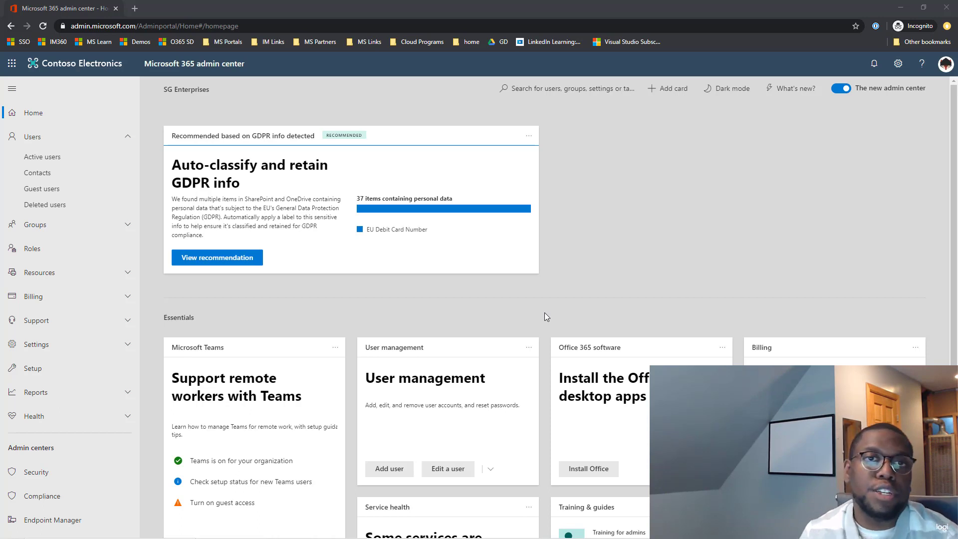
- From Active users, open the per-user Multi-factor authentication page in a new tab
left_click(54, 157)
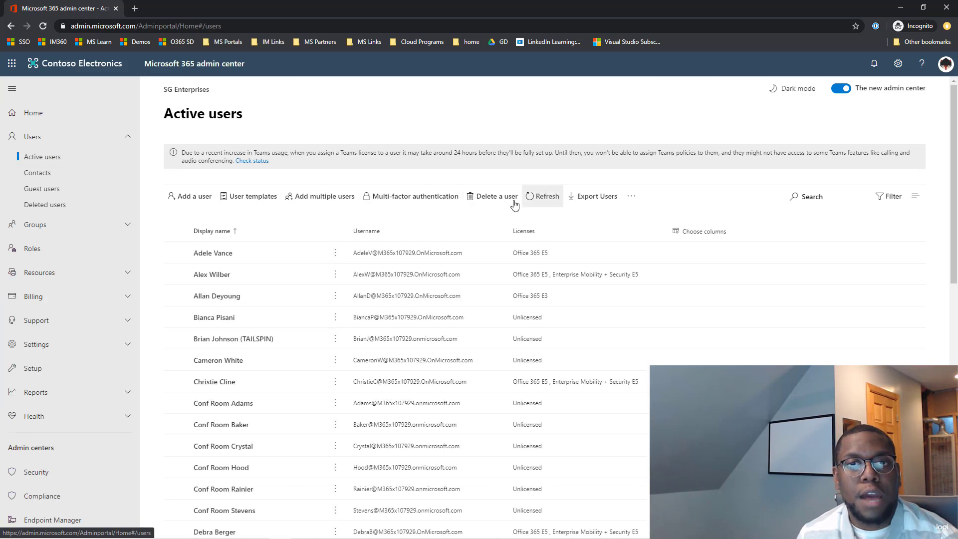
left_click(397, 199)
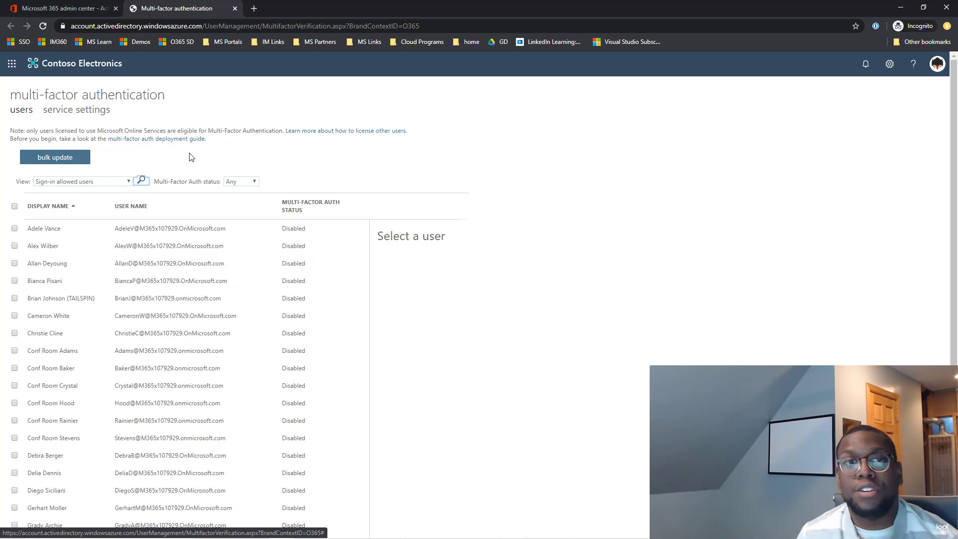
- Enable multi-factor authentication for the last user on the final page of the list
scroll(190, 199, "down", 2)
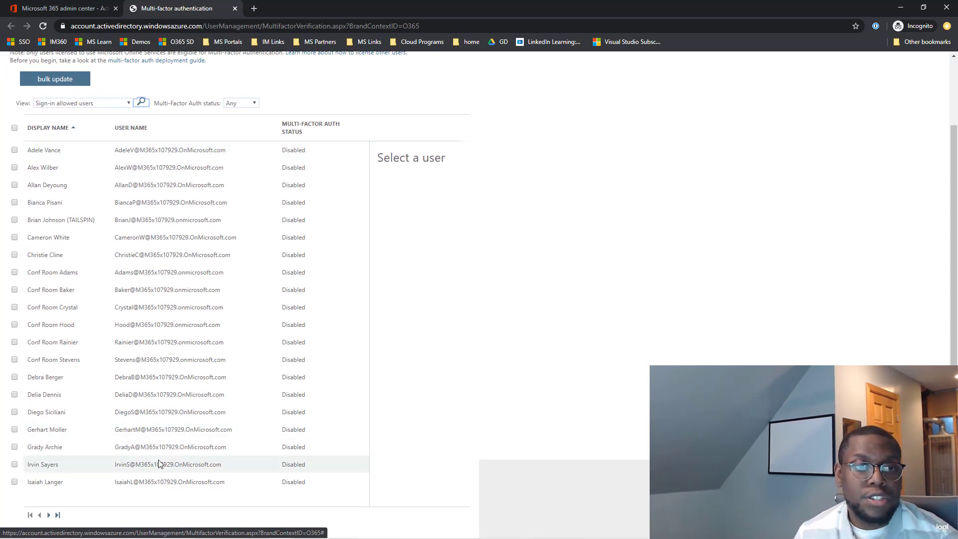
left_click(58, 515)
scroll(67, 339, "down", 2)
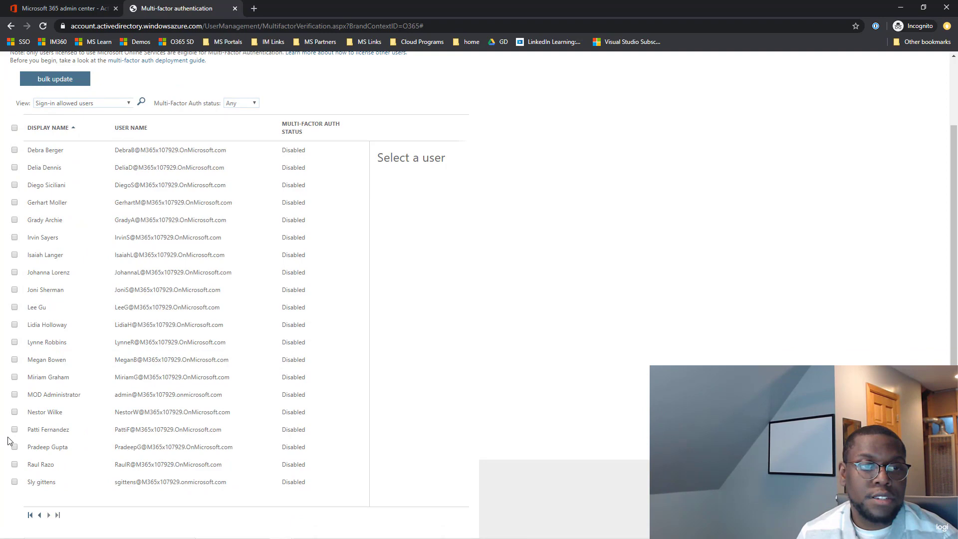
left_click(15, 482)
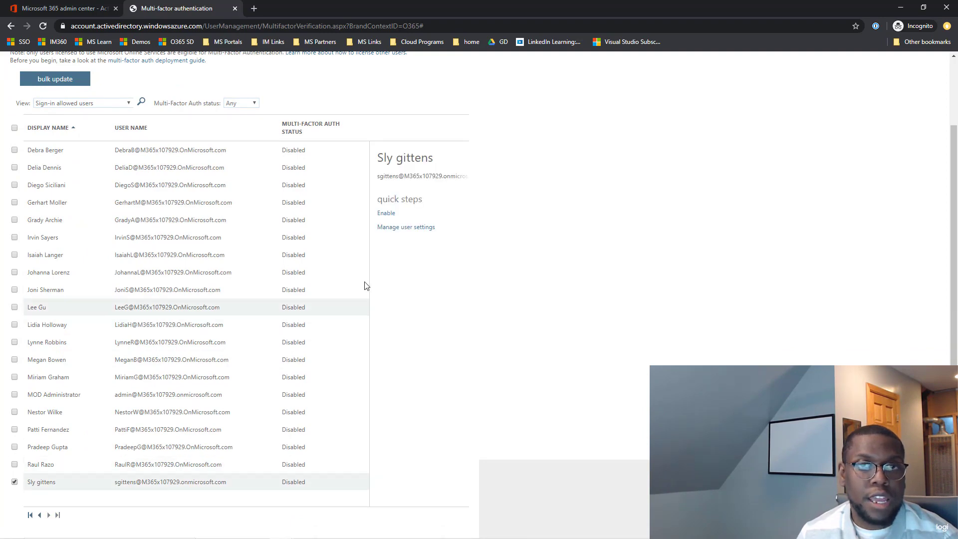
left_click(383, 214)
left_click(535, 351)
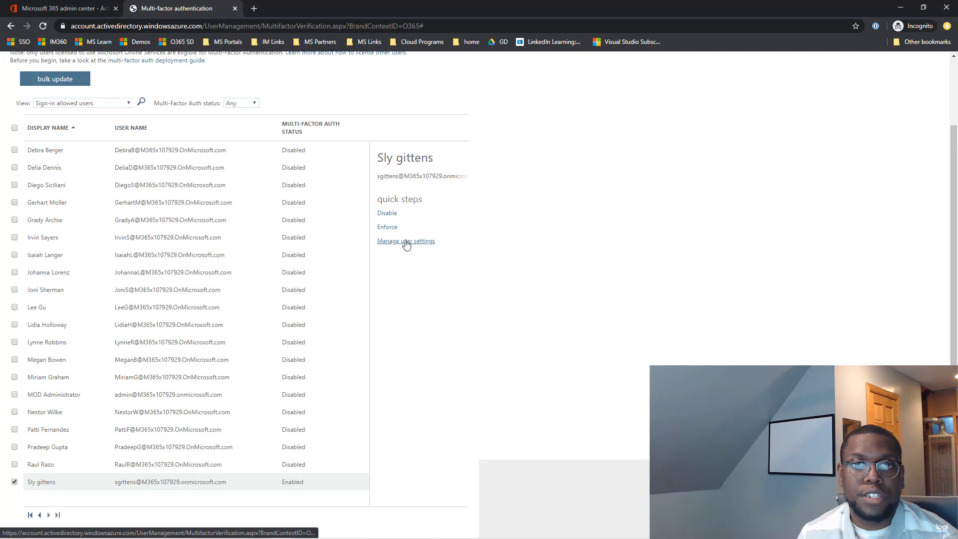
- Require that user to provide contact methods again in Manage user settings, and save
left_click(407, 242)
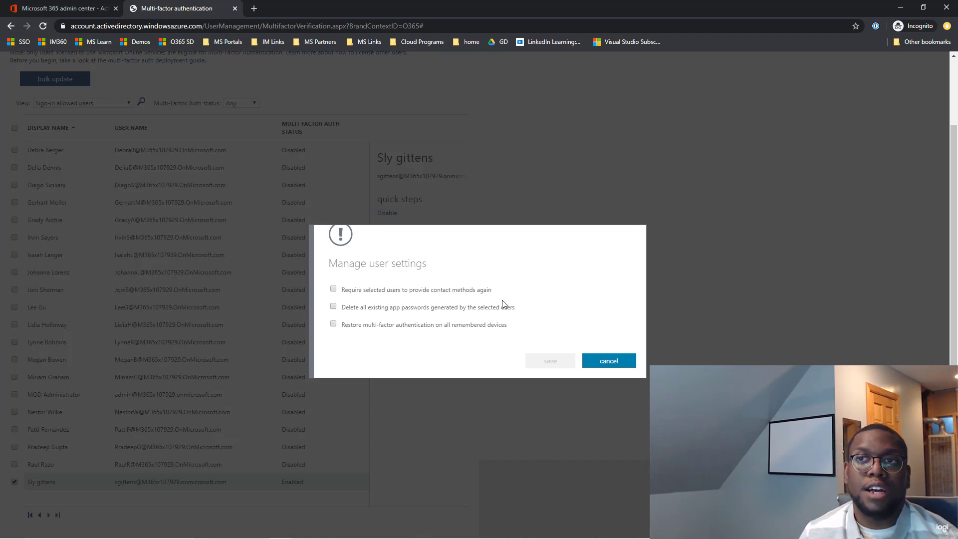
left_click(408, 292)
left_click(551, 361)
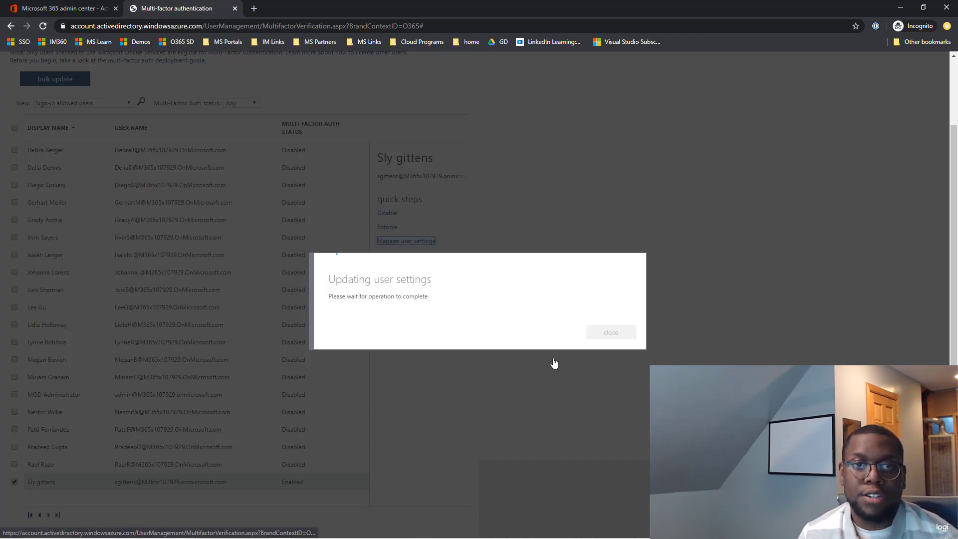
left_click(606, 329)
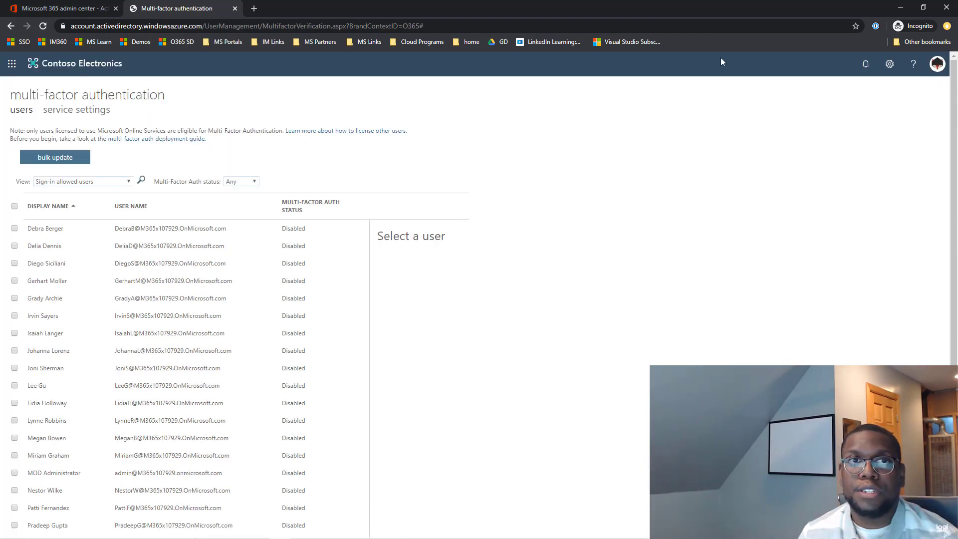
- Close the MFA tab, sign out of the admin account, and continue to security info setup
left_click(236, 8)
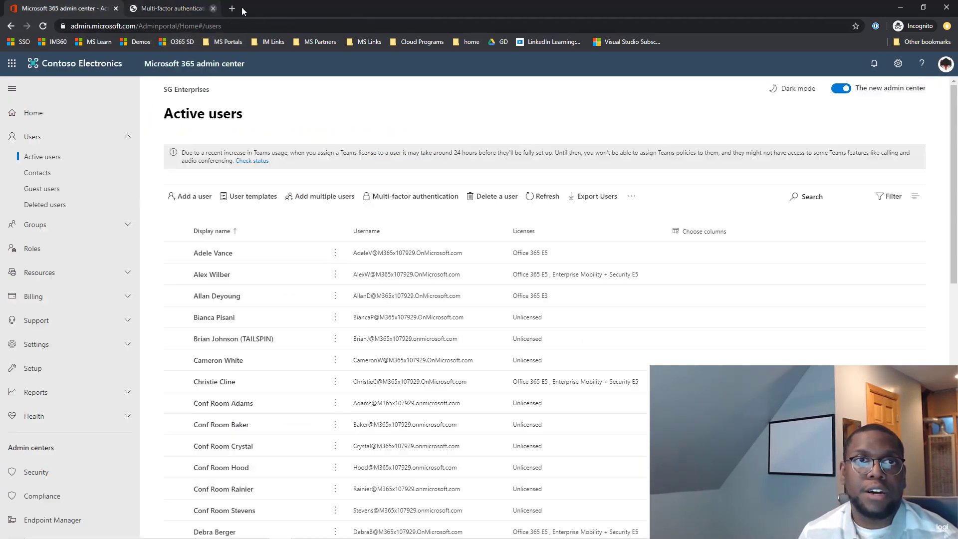
left_click(946, 63)
left_click(871, 167)
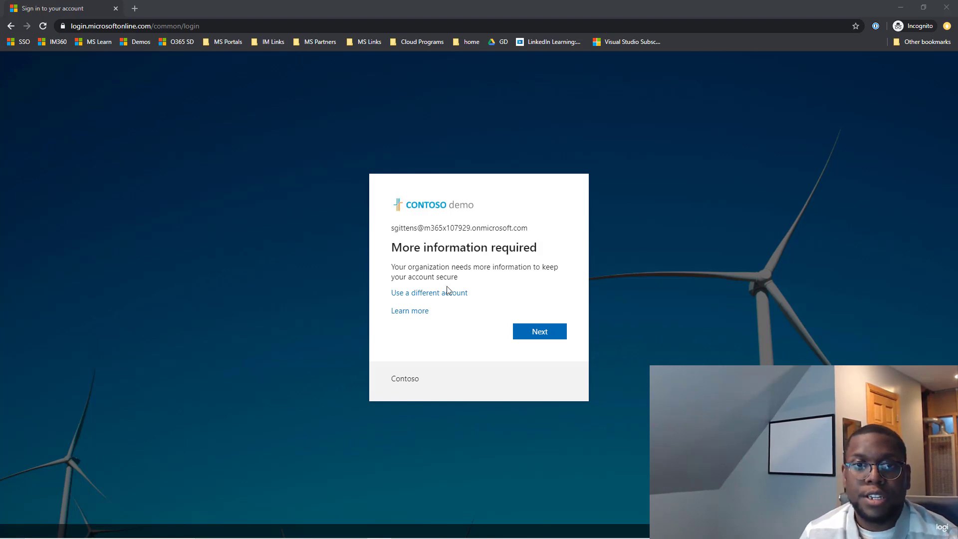
left_click(541, 334)
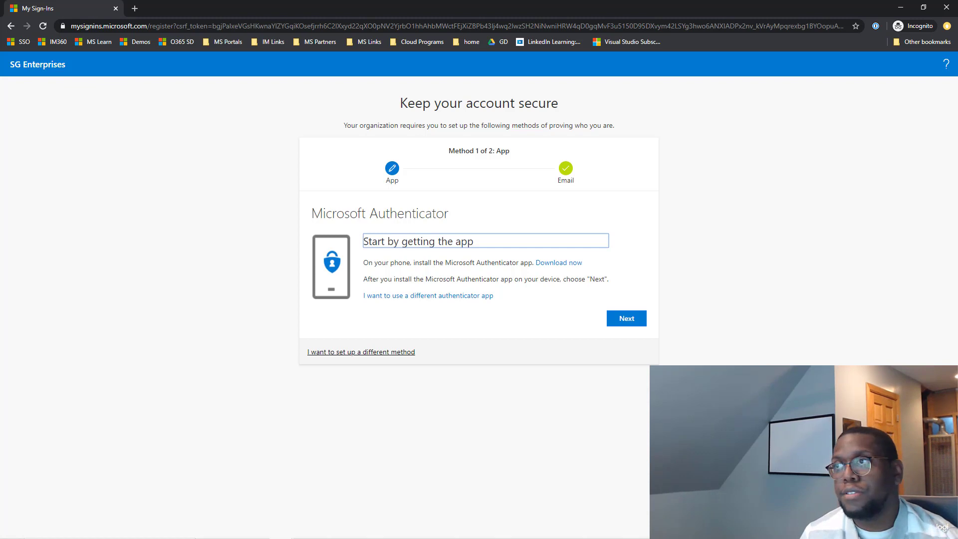
- Start pairing Microsoft Authenticator by adding a new account on the mirrored phone
key("alt+Tab")
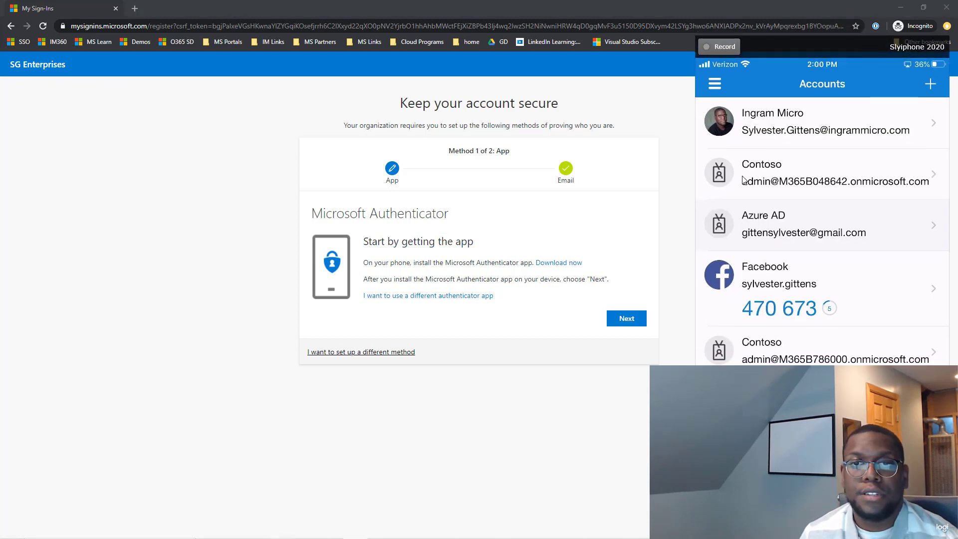
left_click(641, 321)
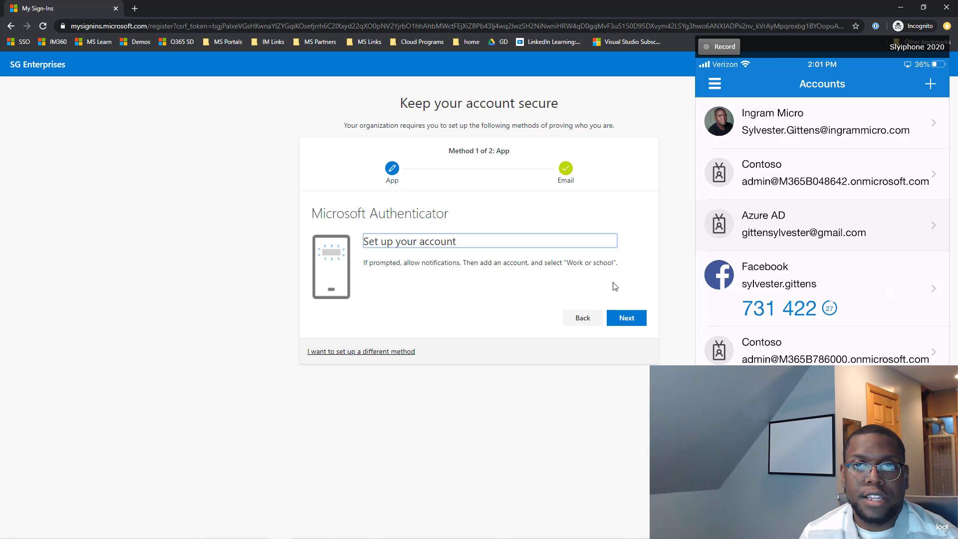
left_click(629, 318)
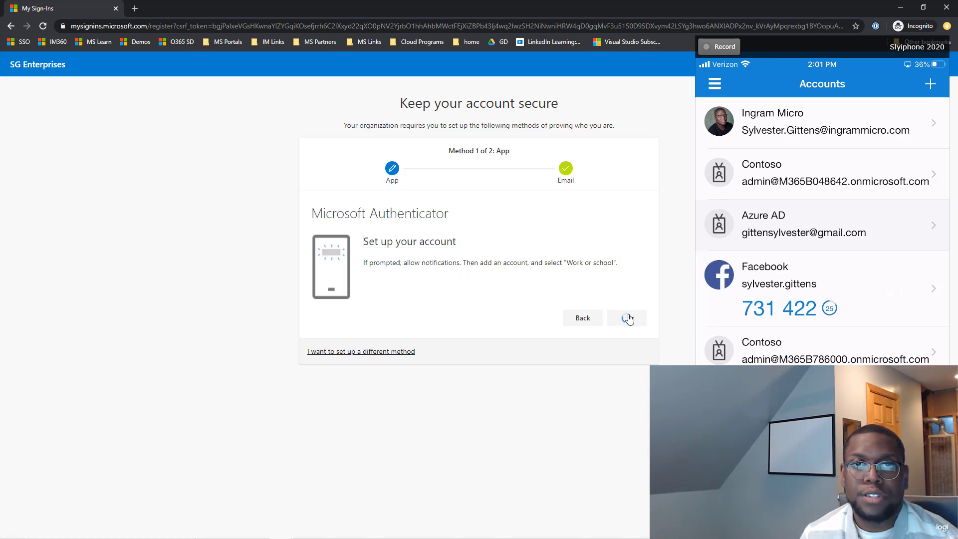
left_click(931, 85)
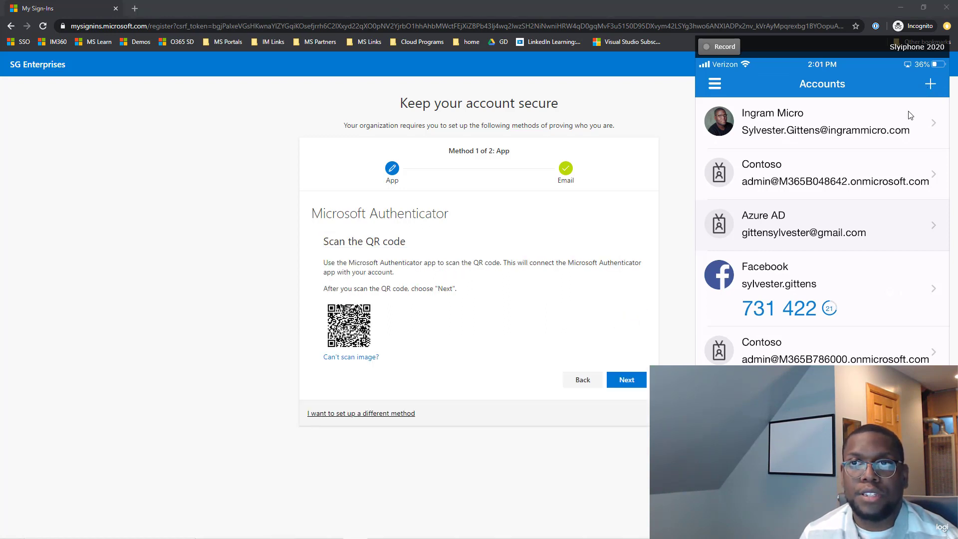
left_click(929, 93)
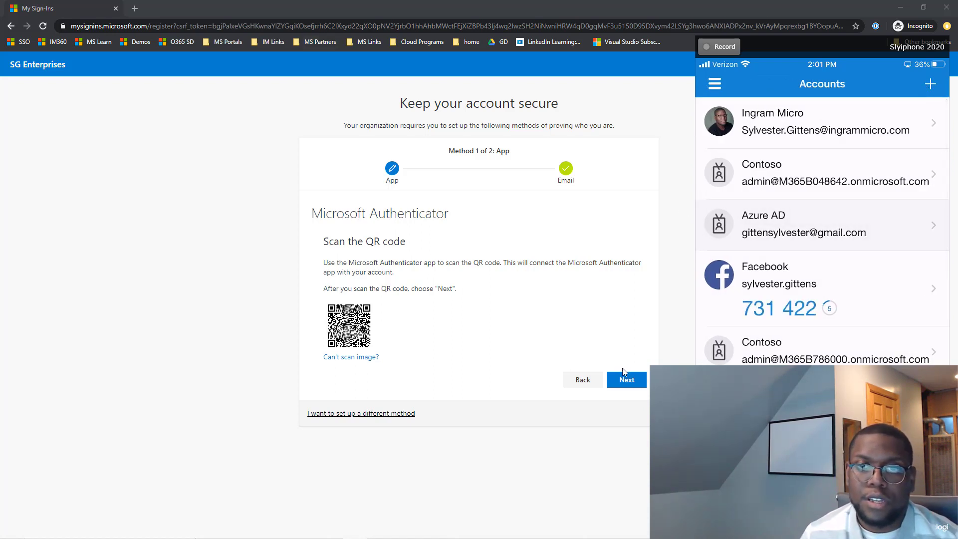
- Complete the QR scan and the approved test notification, then finish security info setup
left_click(643, 380)
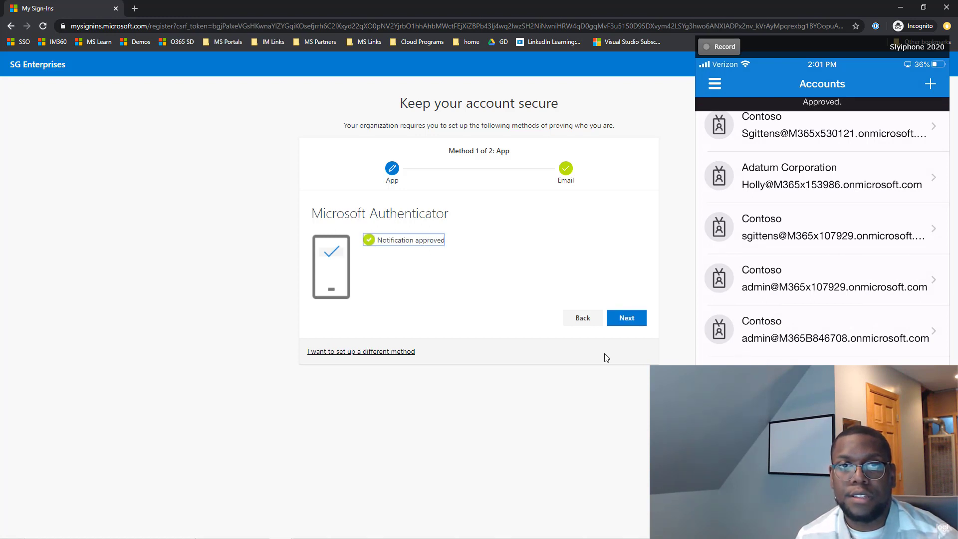
left_click(632, 323)
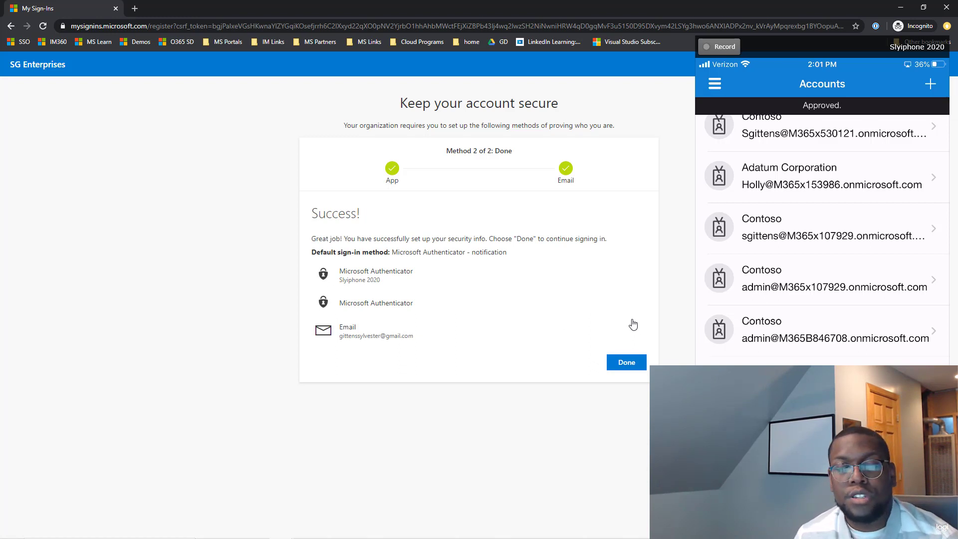
left_click(632, 363)
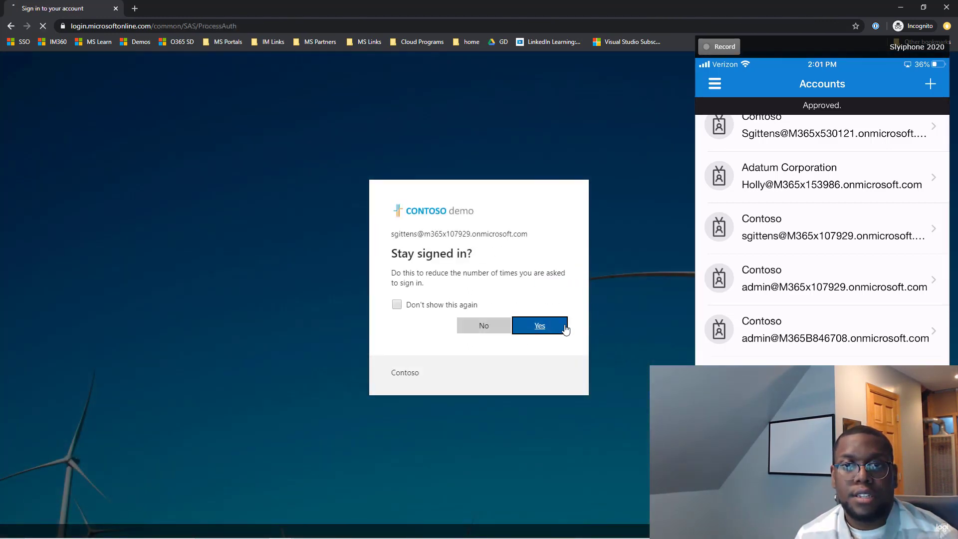
- Stay signed in, then launch Azure Active Directory from the full Admin centers list
left_click(566, 329)
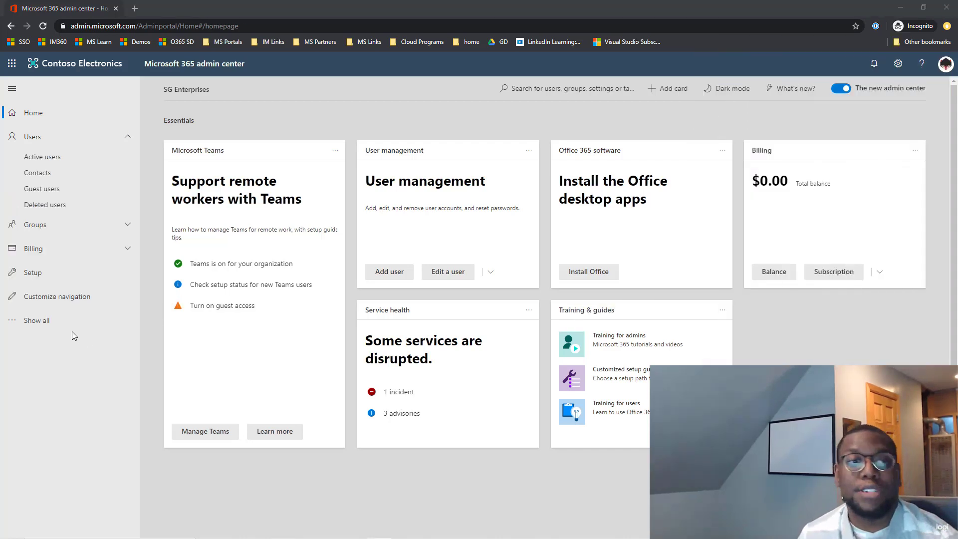
left_click(34, 321)
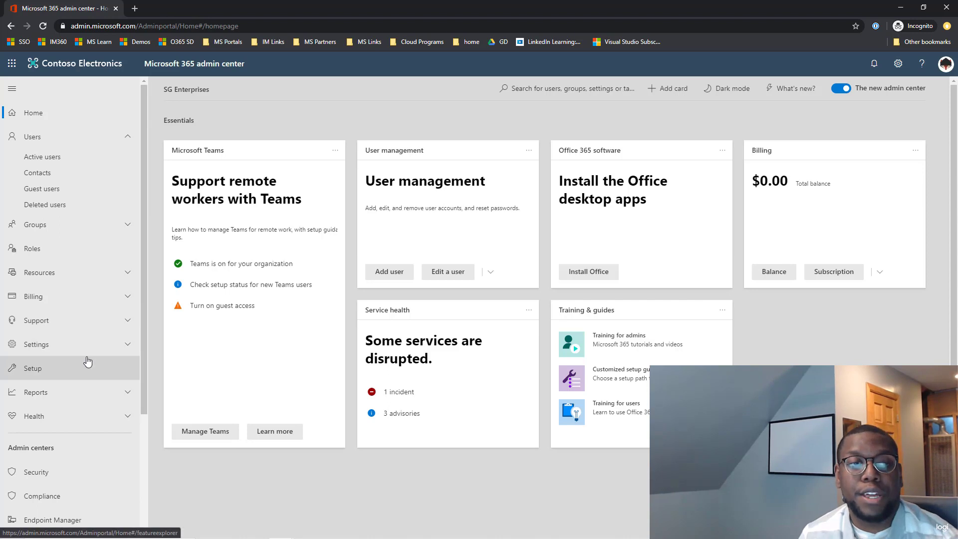
scroll(88, 360, "down", 3)
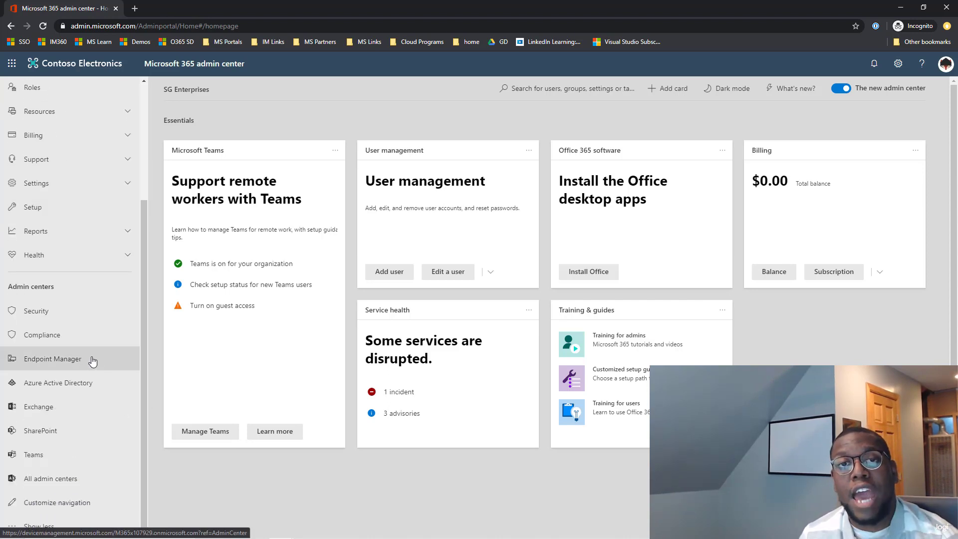
left_click(77, 390)
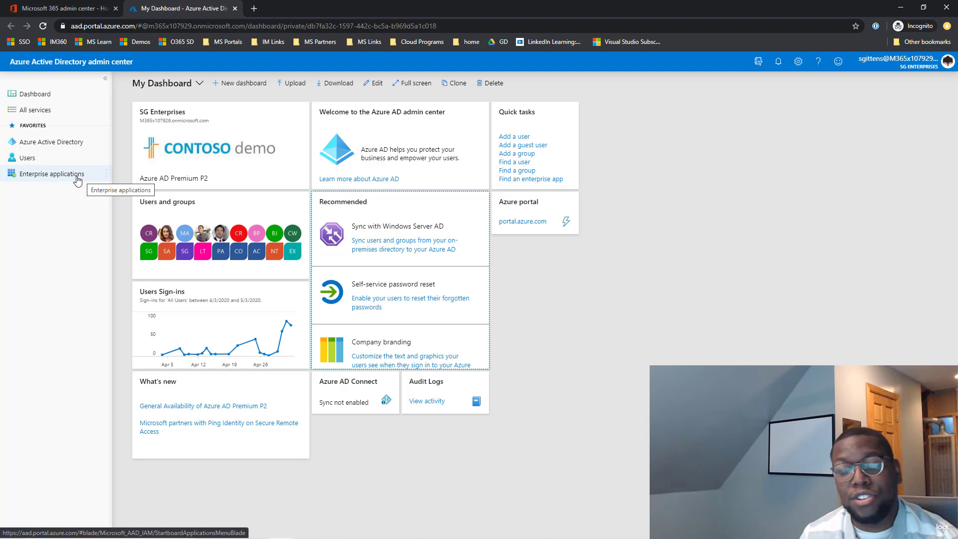
- Open the All users list in Azure Active Directory admin center
left_click(47, 158)
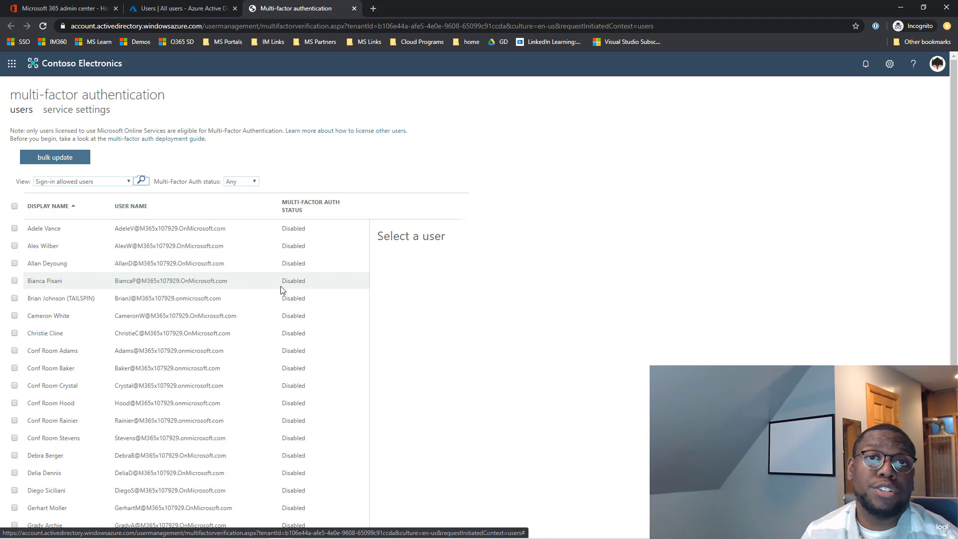
- Enable multi-factor authentication for the last user on the final page
scroll(282, 291, "down", 3)
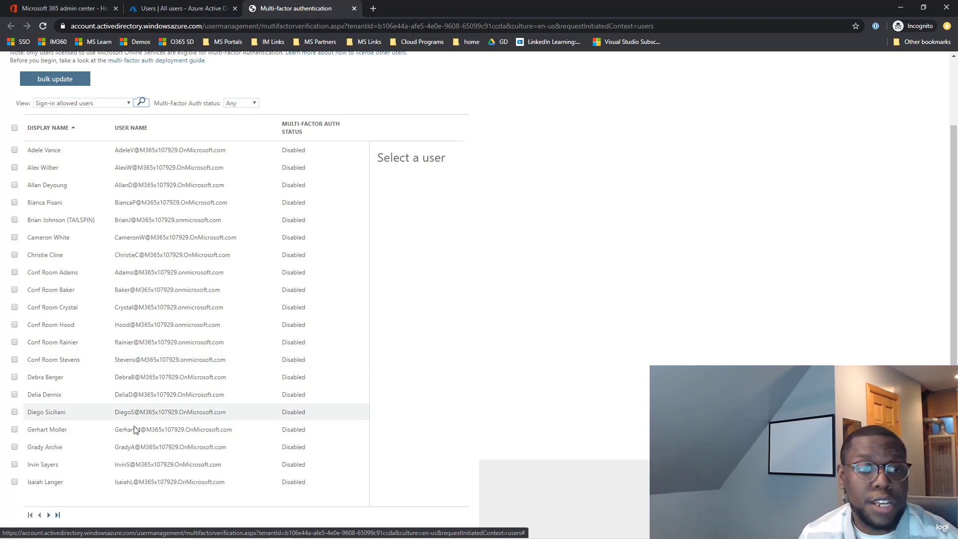
left_click(57, 514)
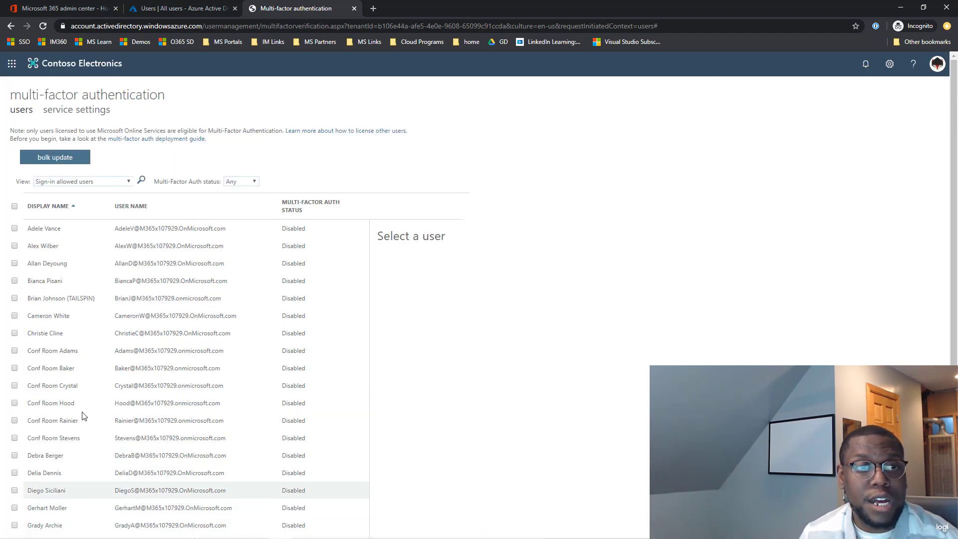
scroll(85, 407, "down", 5)
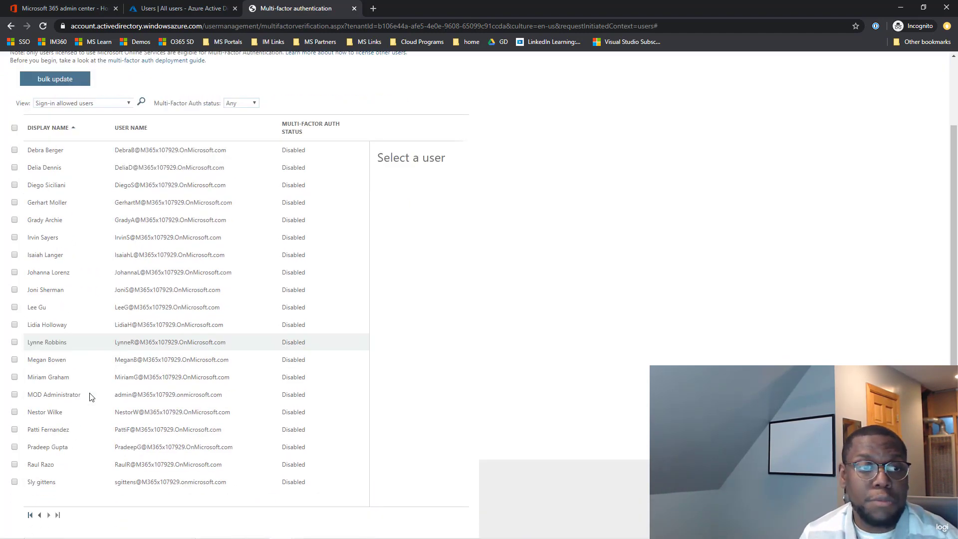
left_click(13, 482)
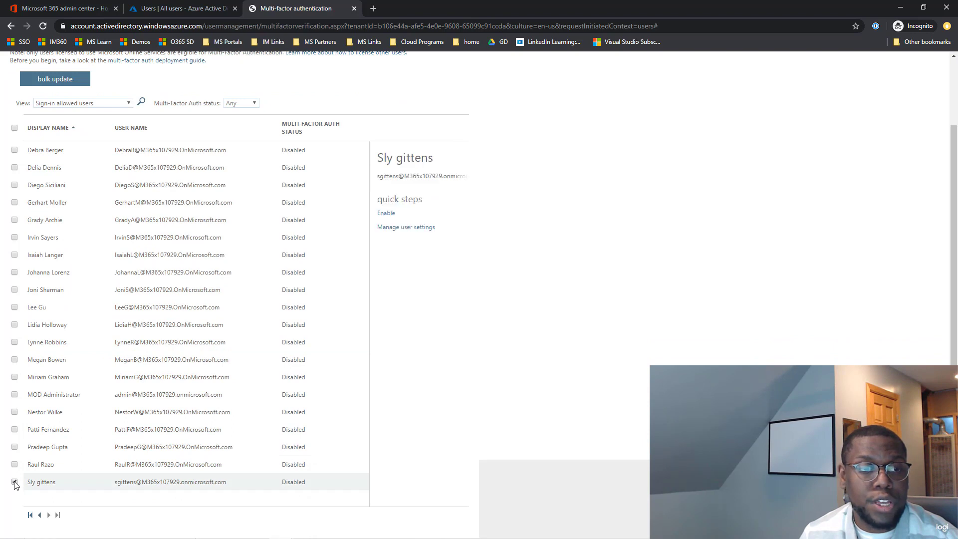
left_click(387, 213)
left_click(528, 349)
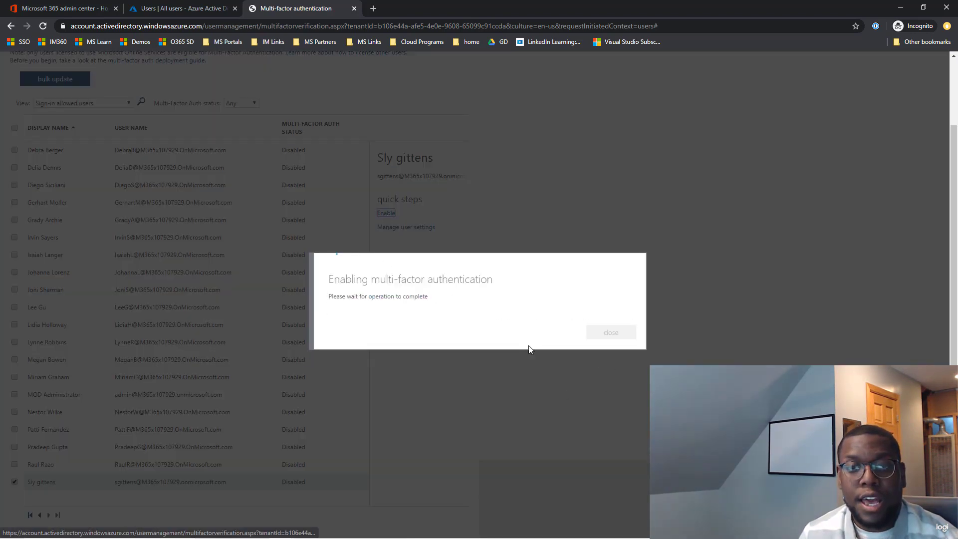
- Reselect the newly enabled user and open their Manage user settings
left_click(618, 333)
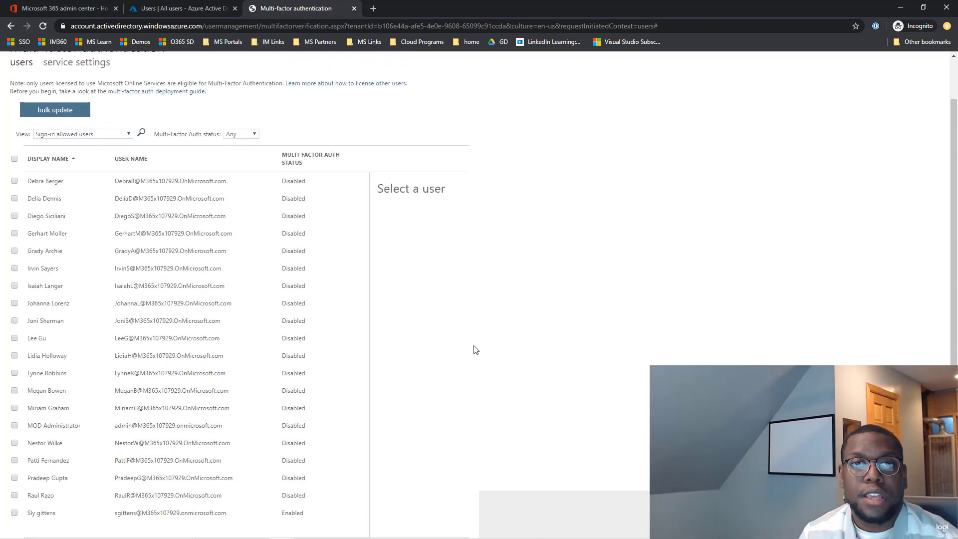
left_click(14, 482)
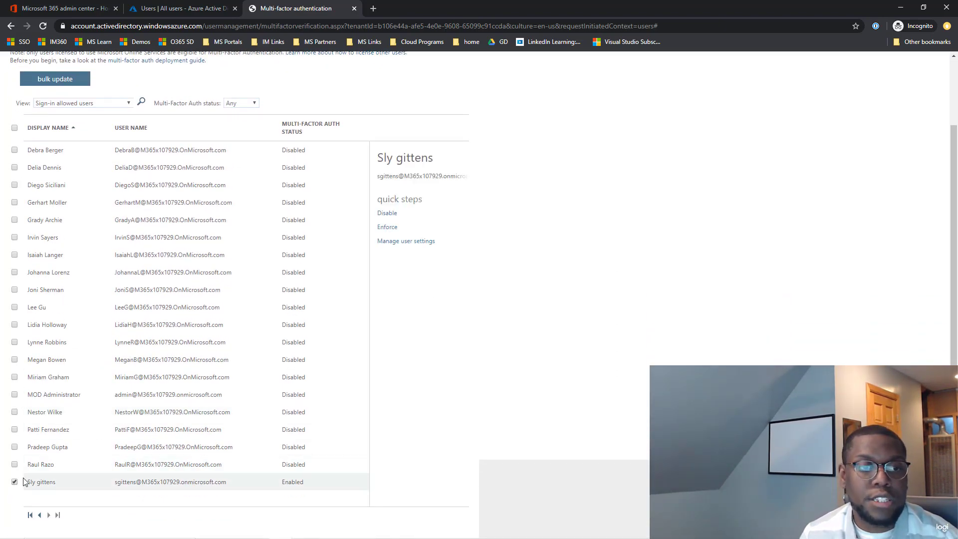
left_click(398, 242)
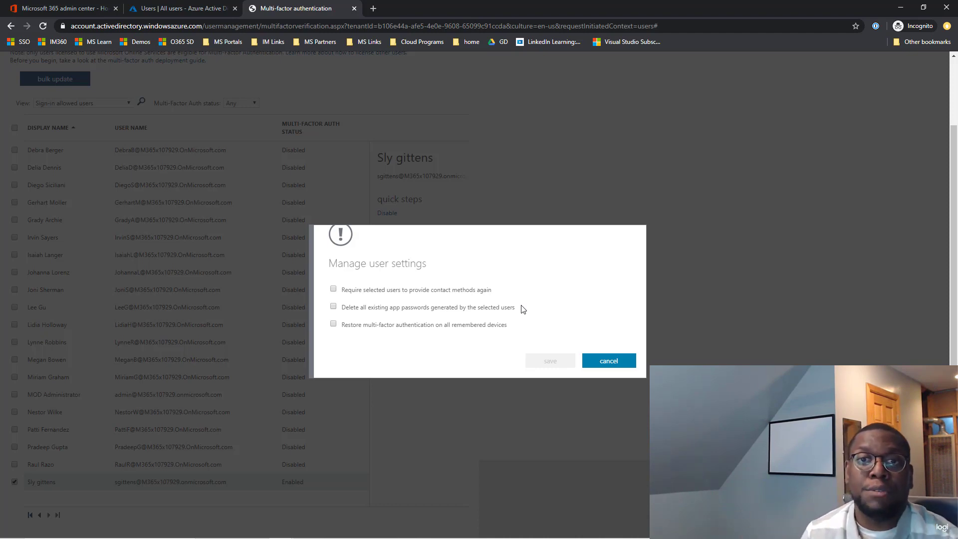
- Cancel user settings, sign out, and sign back in with the saved password
left_click(610, 361)
scroll(769, 225, "up", 2)
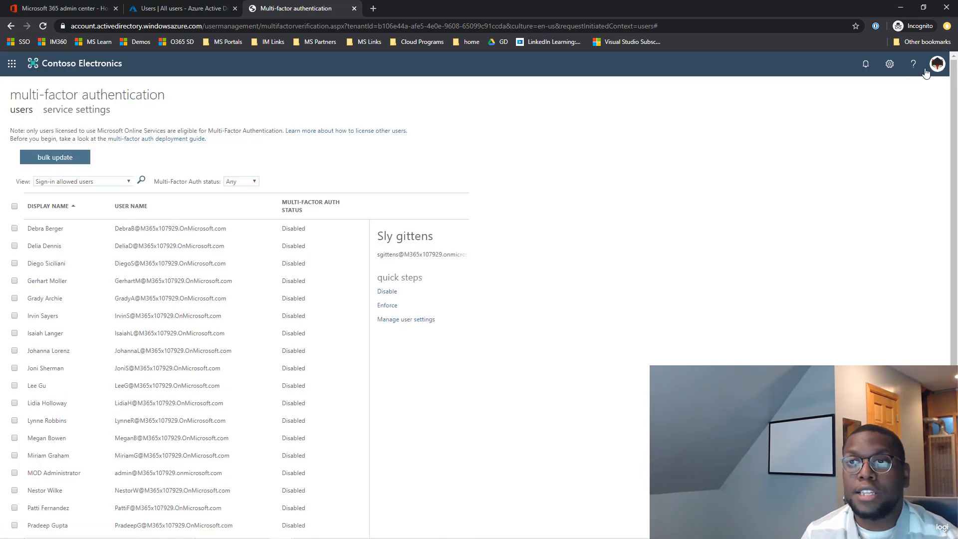
left_click(937, 64)
left_click(866, 166)
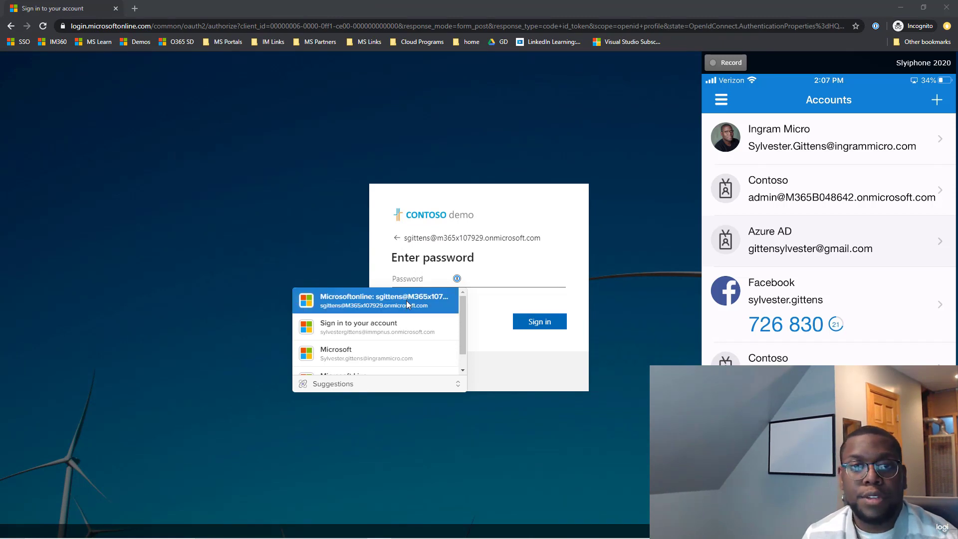
left_click(385, 300)
left_click(546, 323)
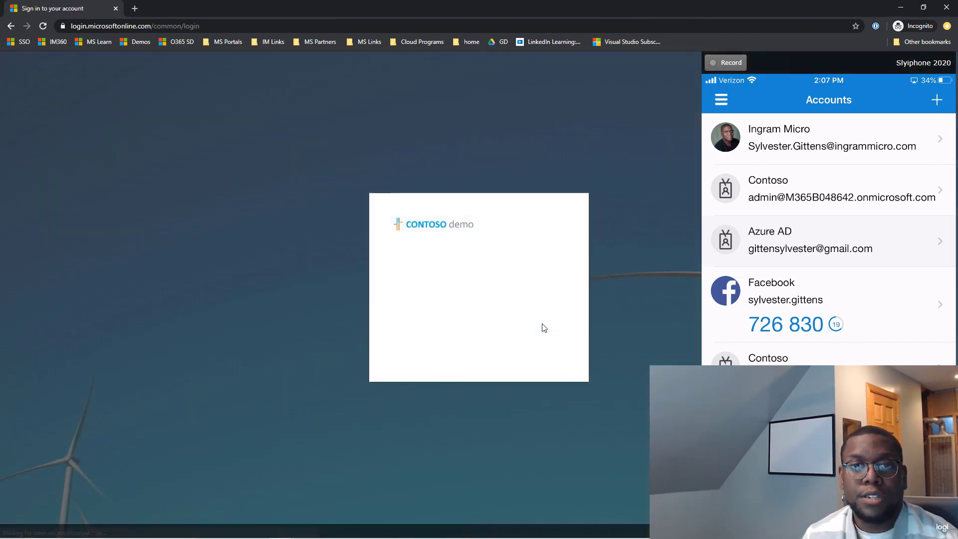